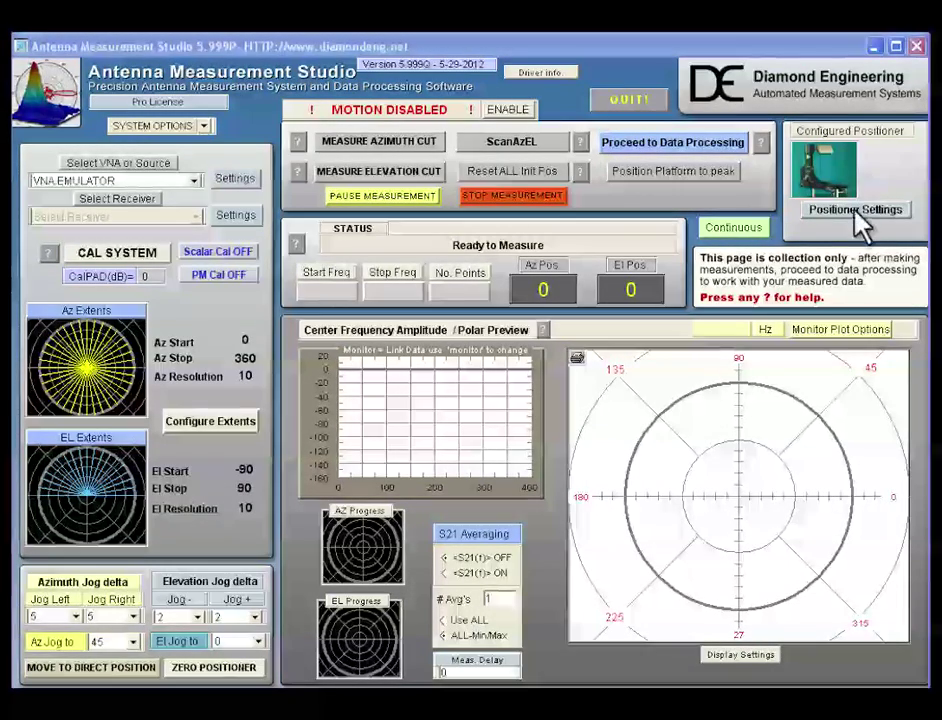
Step: Open Positioner Settings to show the Motor and Control Settings panel with the COM9 controller
click(855, 210)
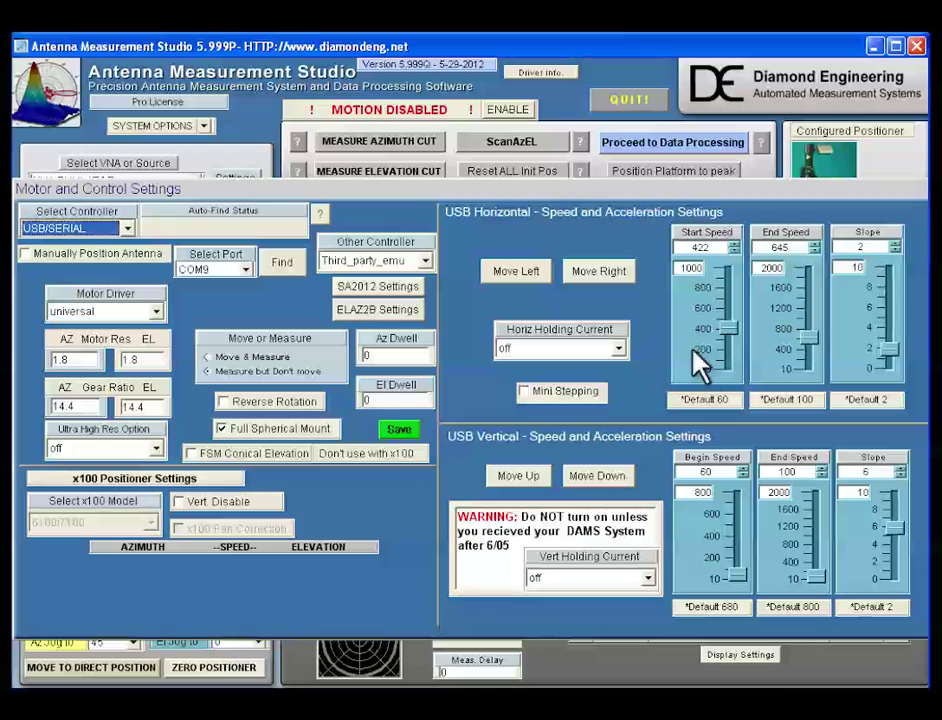
Step: Close the motor settings and choose No Restart, leaving the positioner extents unchanged
click(402, 430)
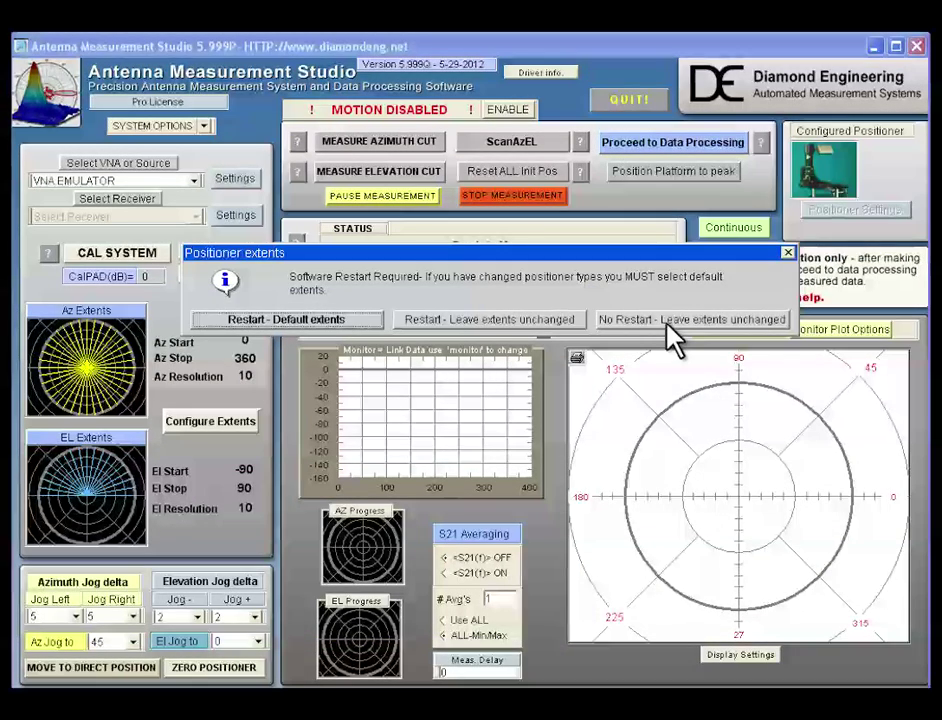
click(675, 336)
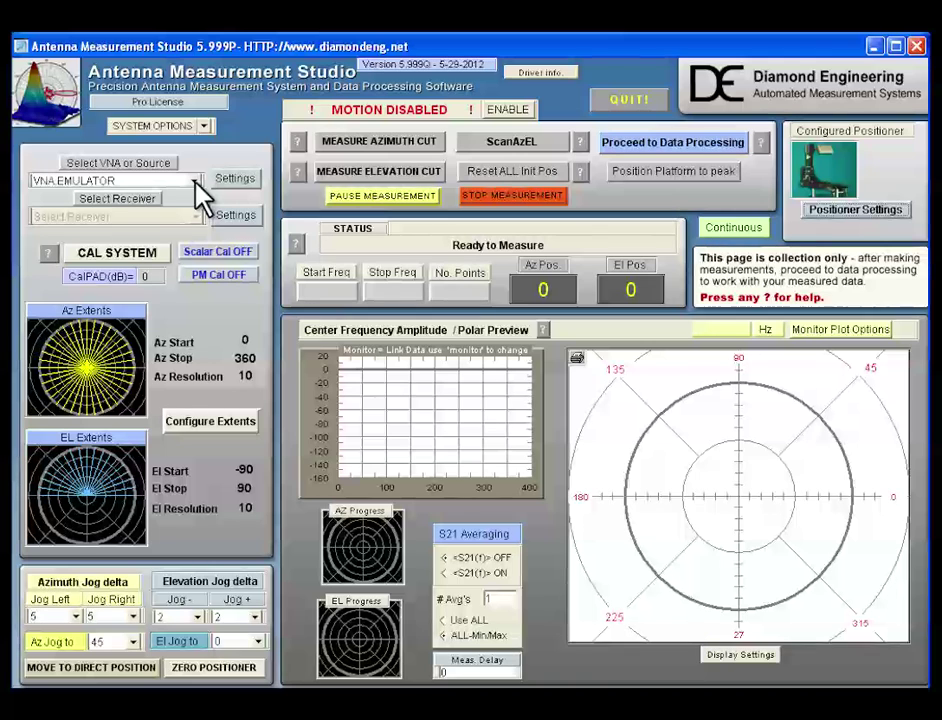
Step: Keep VNA.EMULATOR as the source and set its simulated antenna to Ideal 1/4 wave dipole
click(197, 181)
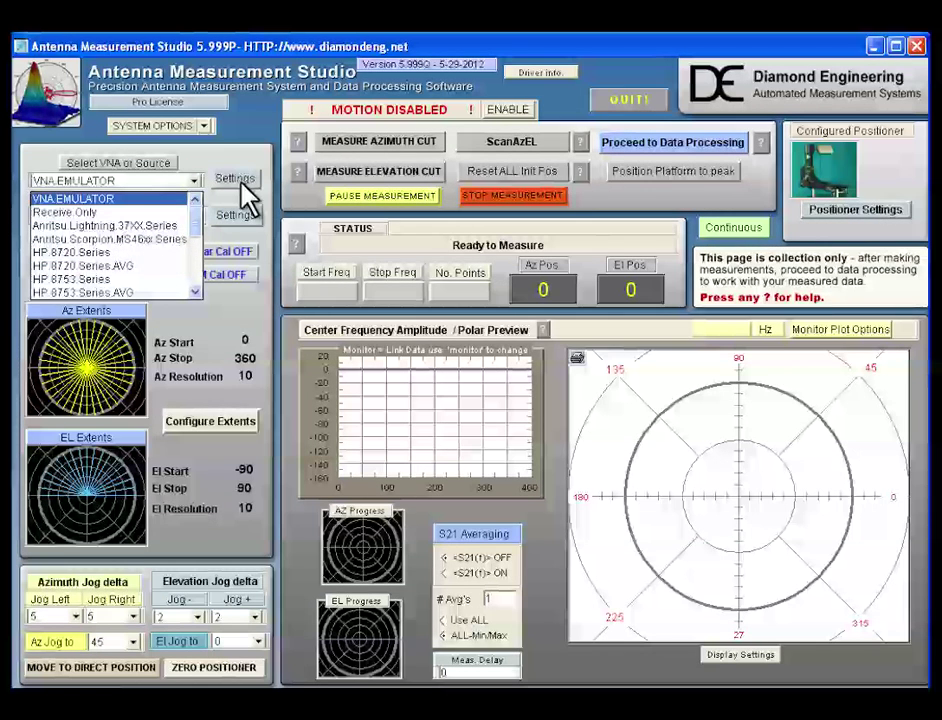
click(150, 199)
click(239, 182)
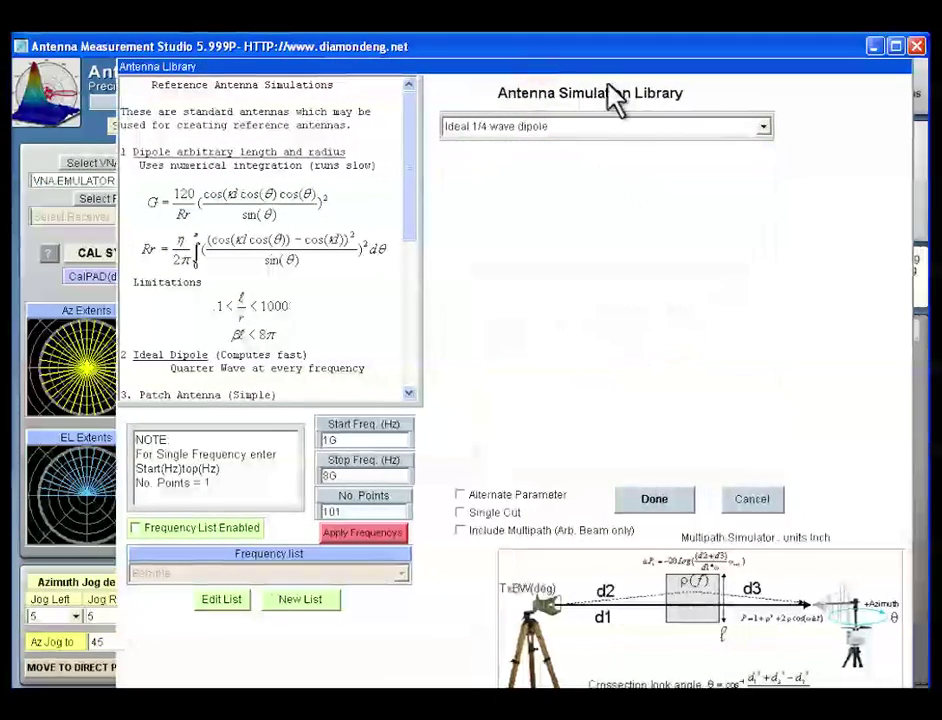
click(763, 126)
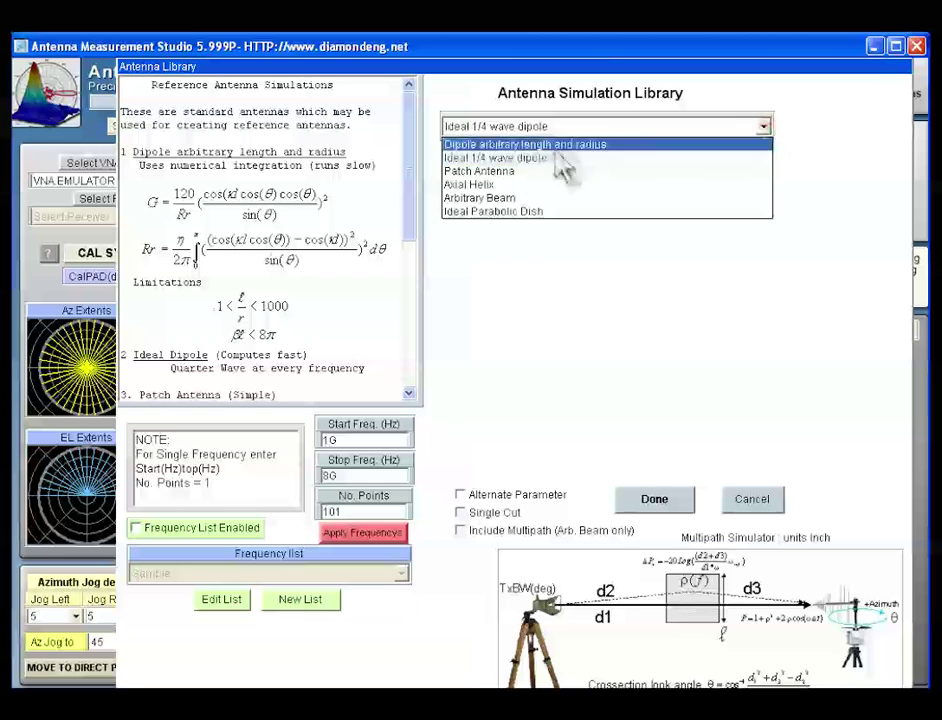
click(485, 199)
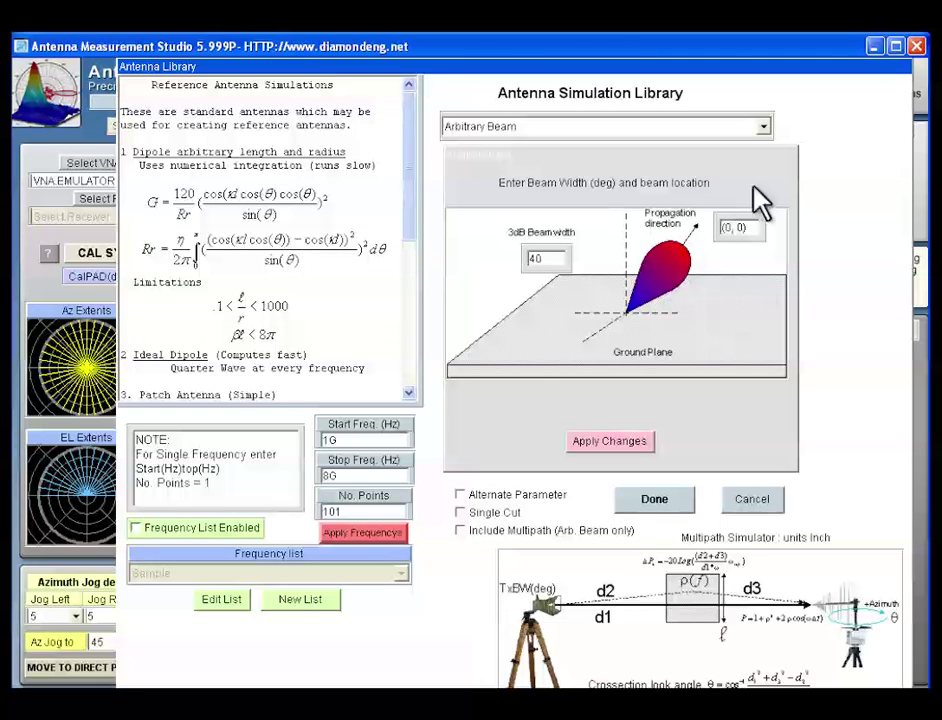
click(763, 128)
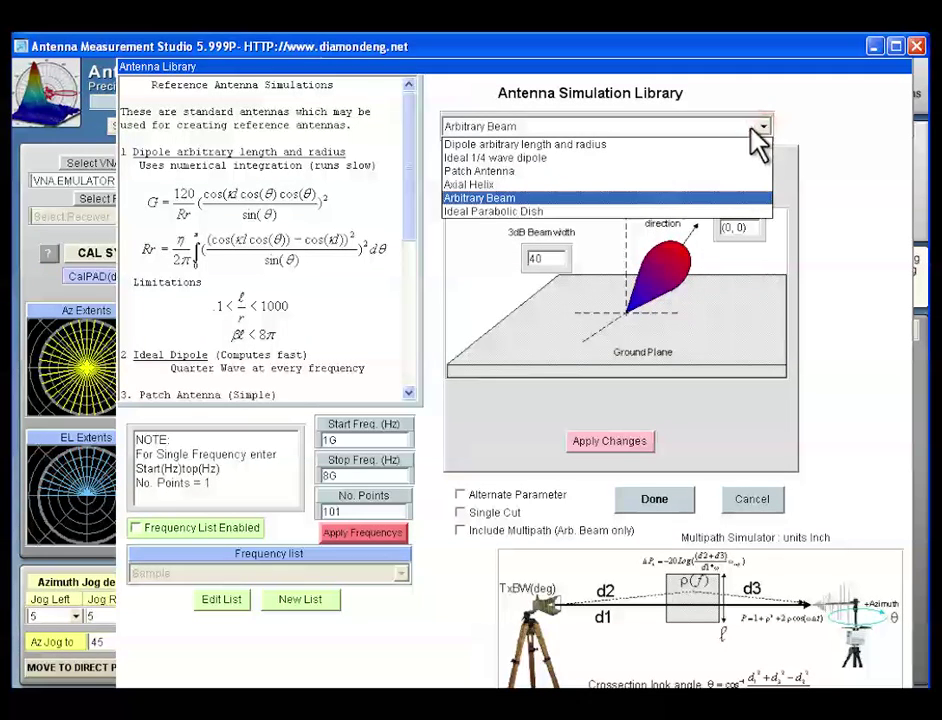
click(527, 160)
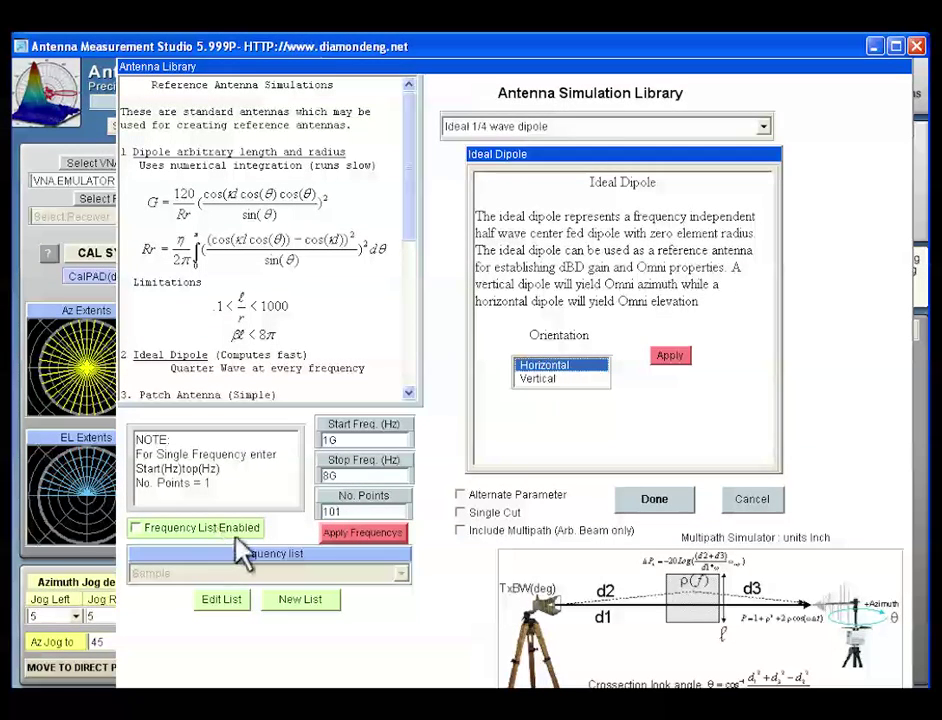
click(656, 500)
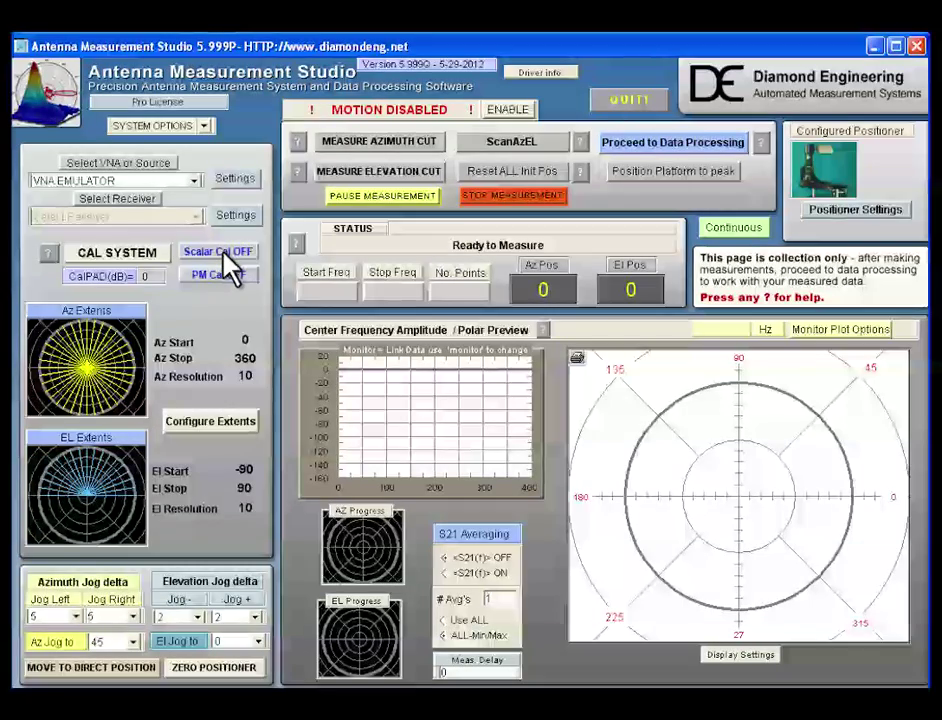
Step: Review the scalar and power head calibrations, then exit and answer No to applying calibration
click(138, 260)
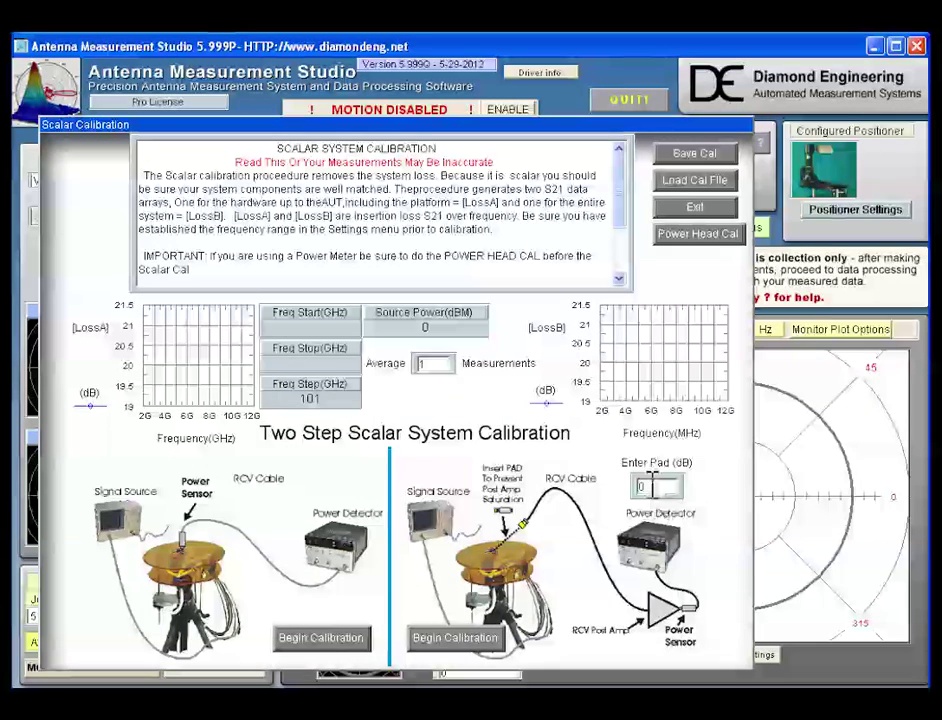
click(697, 236)
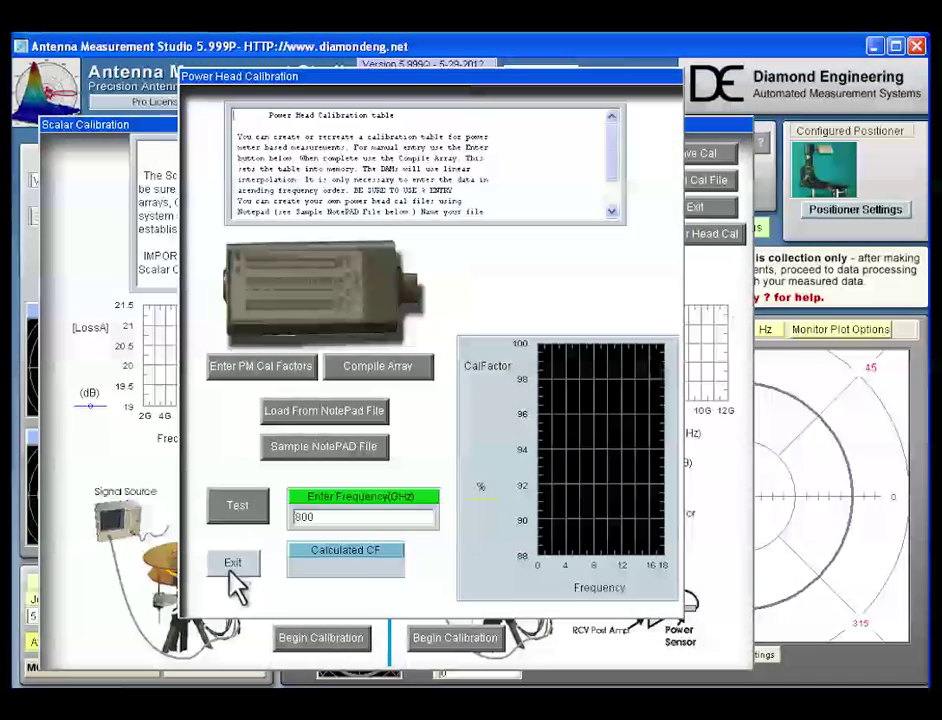
click(230, 570)
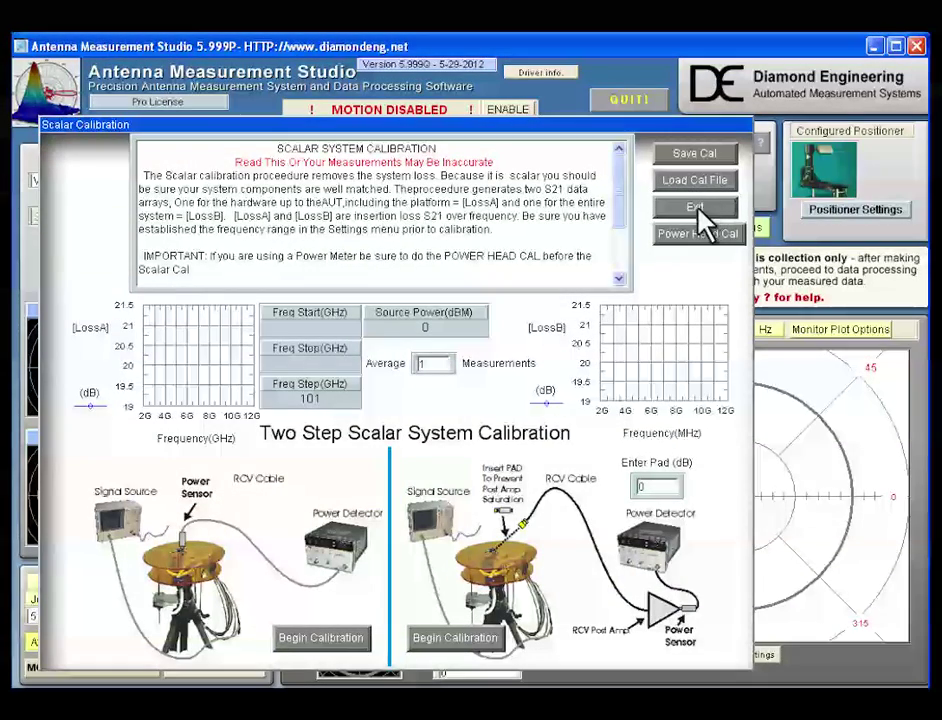
click(700, 210)
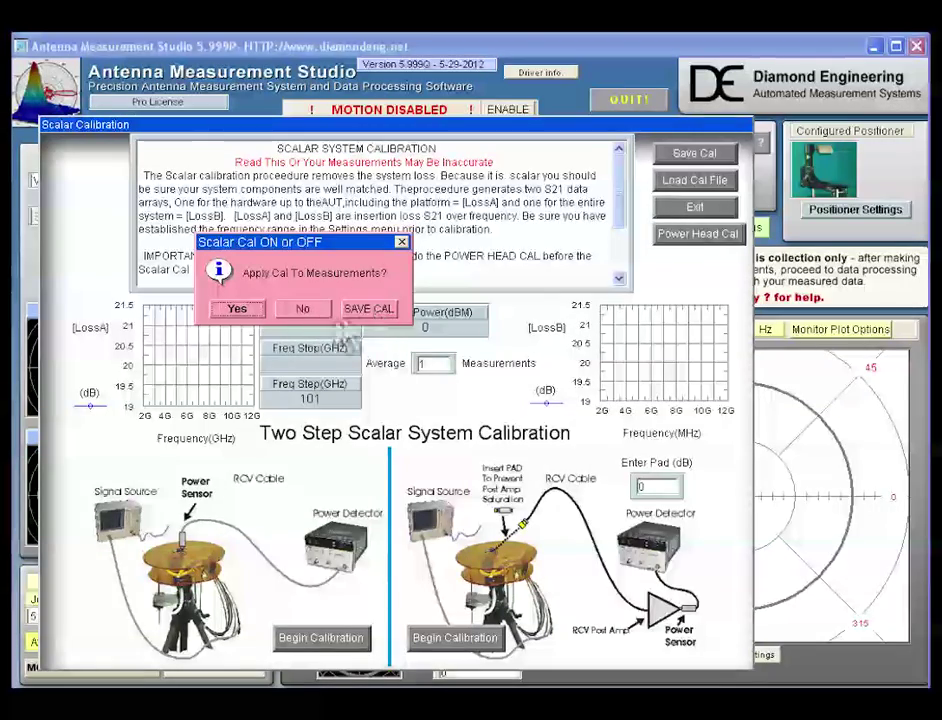
click(303, 309)
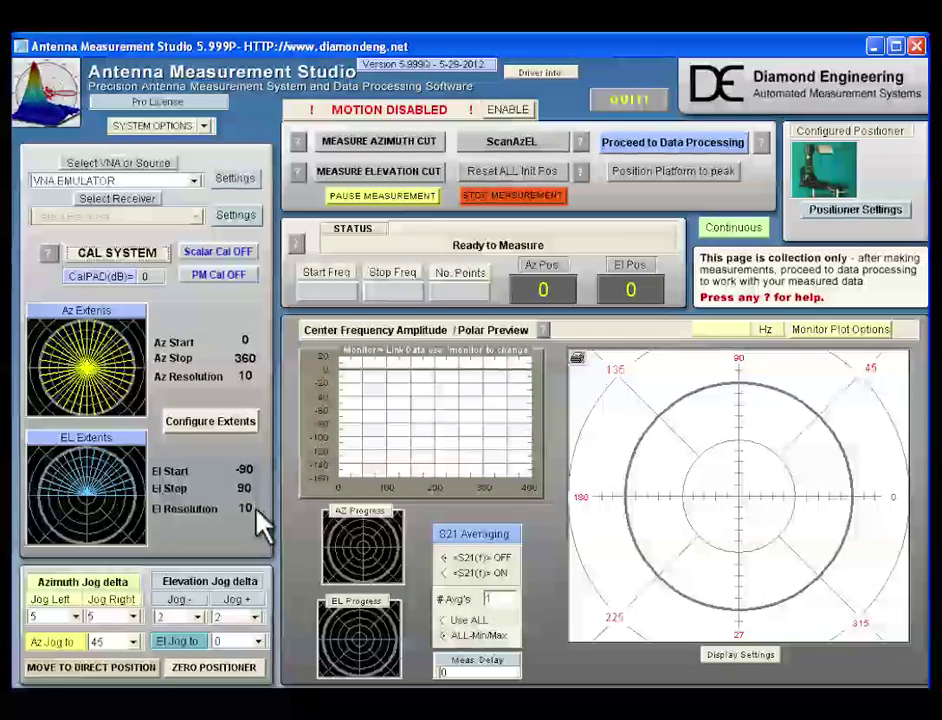
Step: Try the azimuth beam-cut sliders: -180/180, then -30 to 55, then locked -80 to 80
click(232, 424)
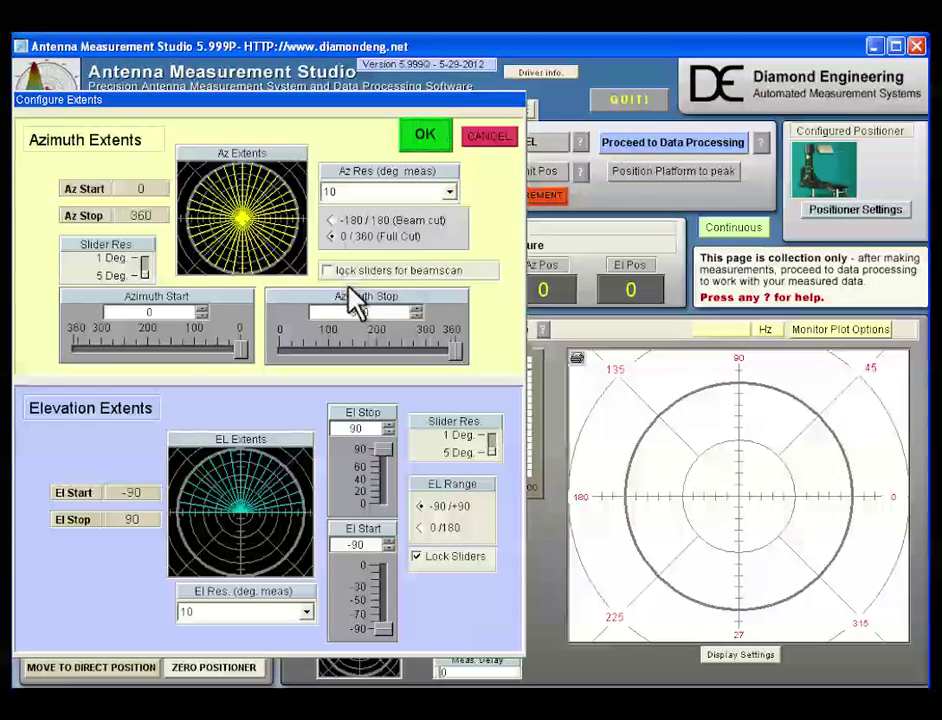
mouse_move(456, 352)
mouse_down()
mouse_move(385, 358)
mouse_move(452, 358)
mouse_up()
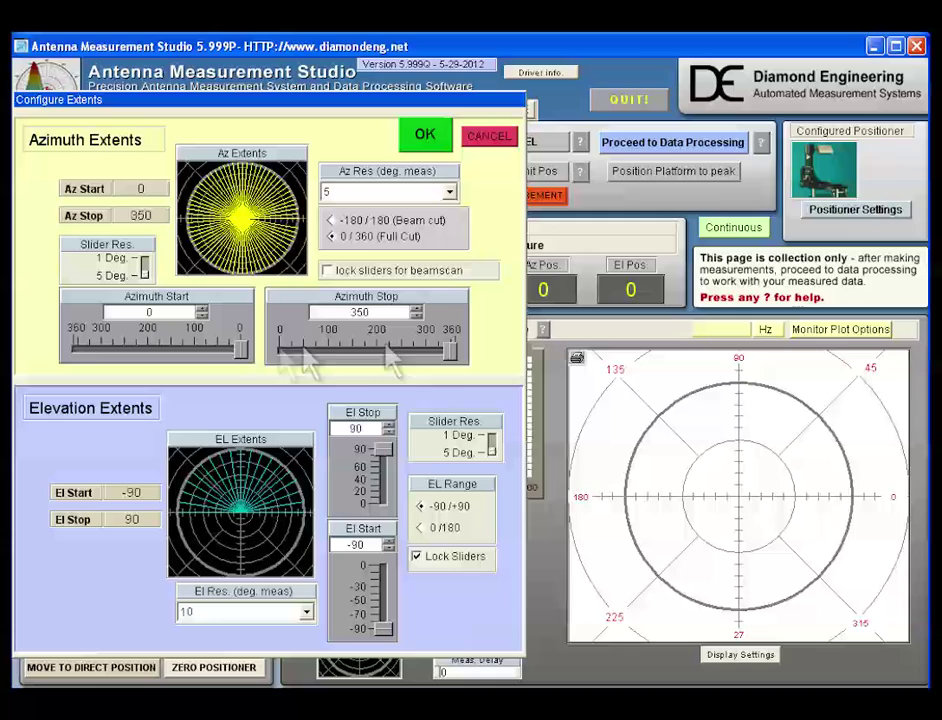
click(331, 219)
click(458, 350)
drag(382, 360, 332, 350)
drag(241, 347, 219, 352)
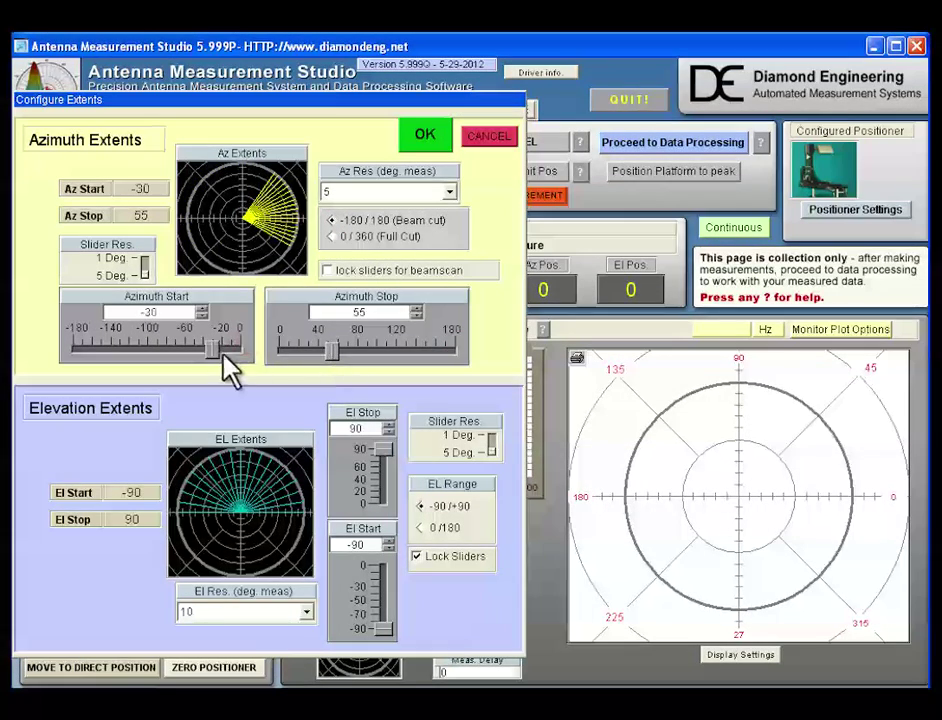
click(327, 270)
drag(385, 328, 357, 340)
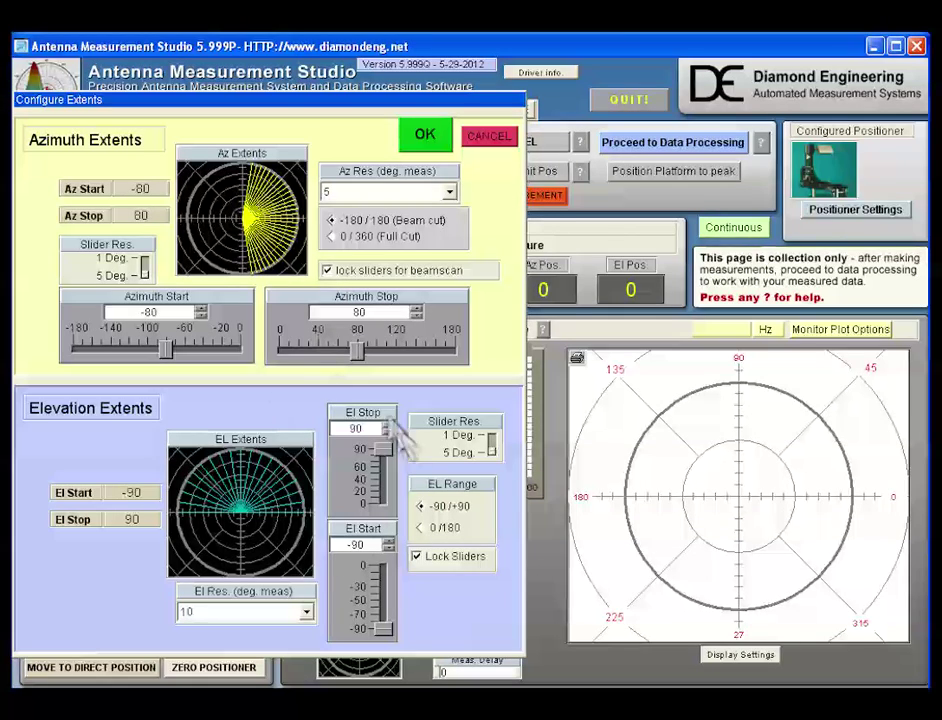
Step: Select the 0/360 full azimuth cut at 10° resolution and confirm the extents
click(331, 237)
click(449, 191)
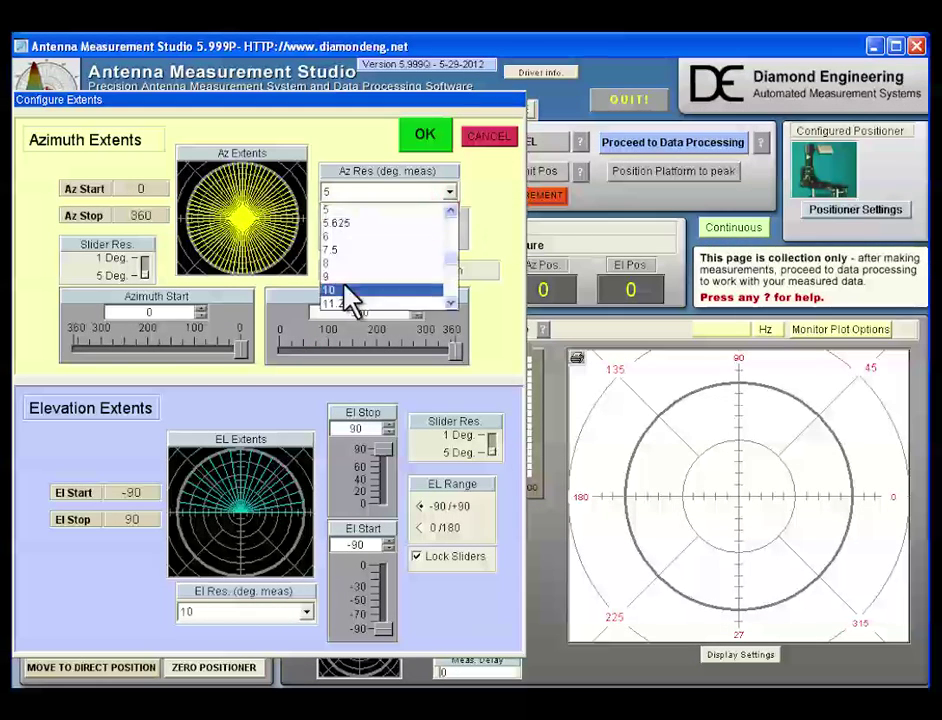
click(355, 289)
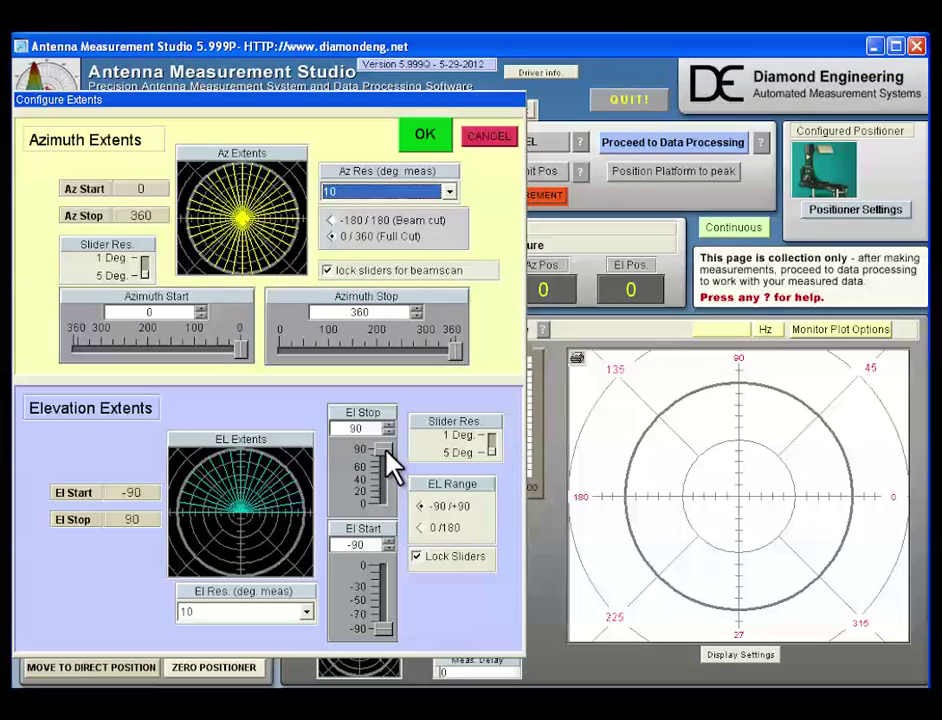
click(438, 140)
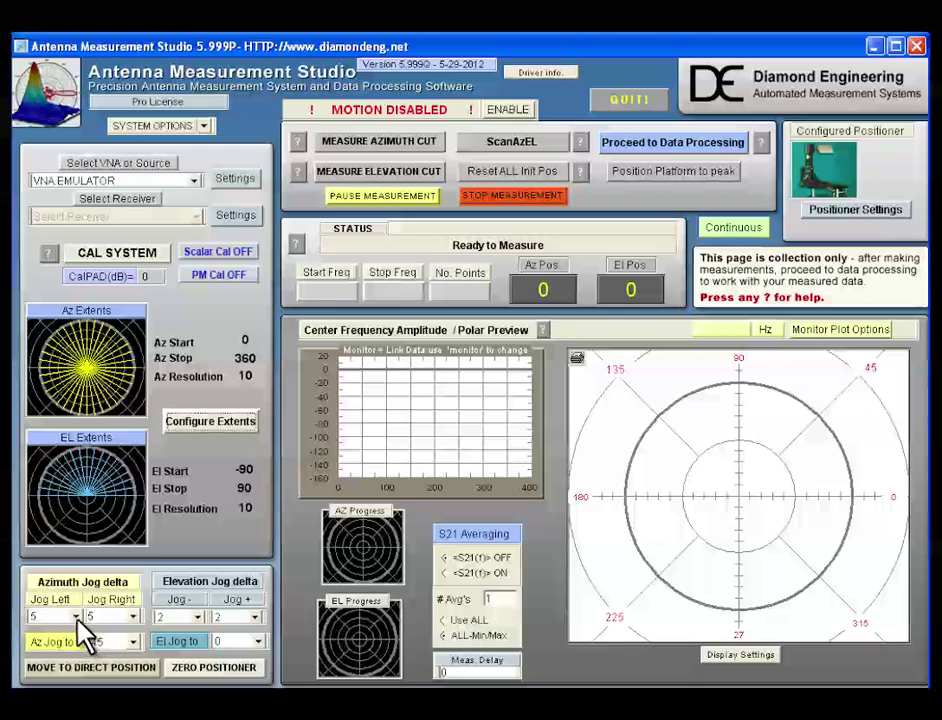
Step: Set the jog-left step to 0.5° and zero the positioner at the current spot
click(76, 617)
click(45, 632)
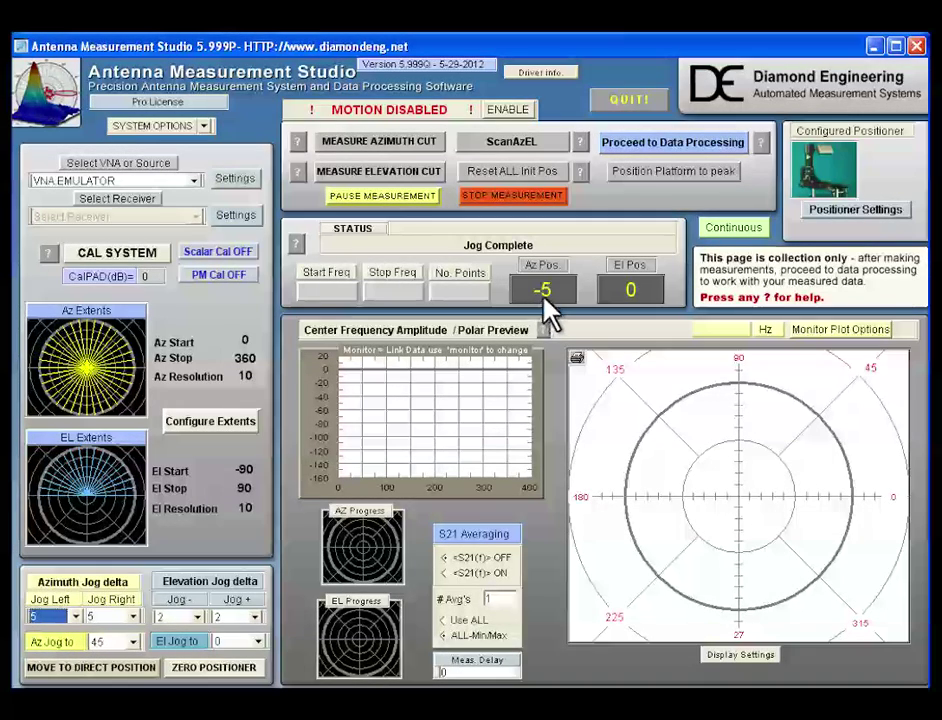
click(76, 617)
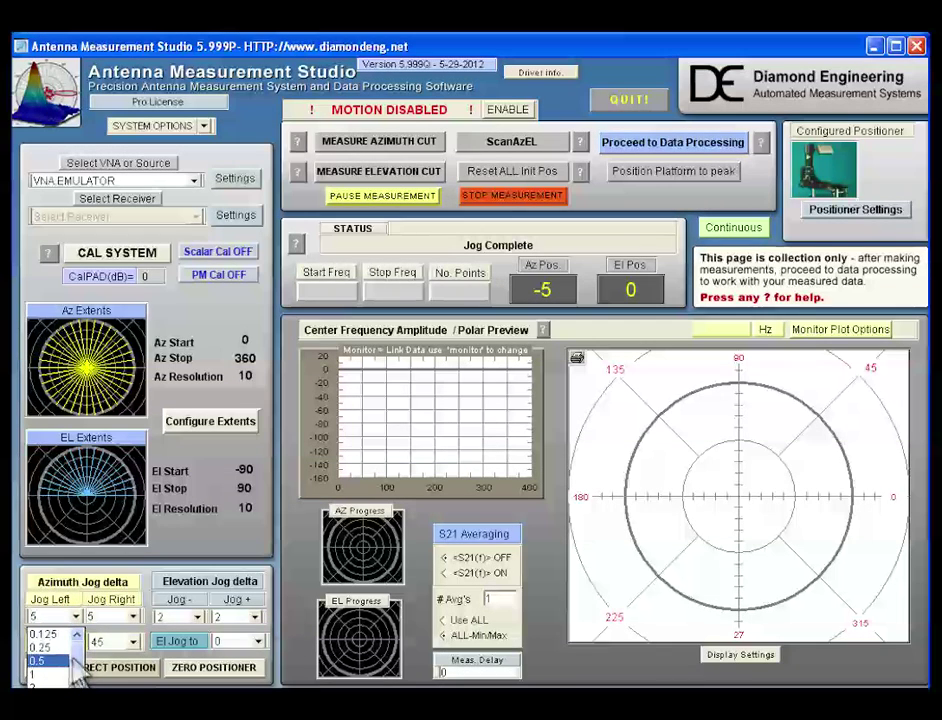
click(74, 662)
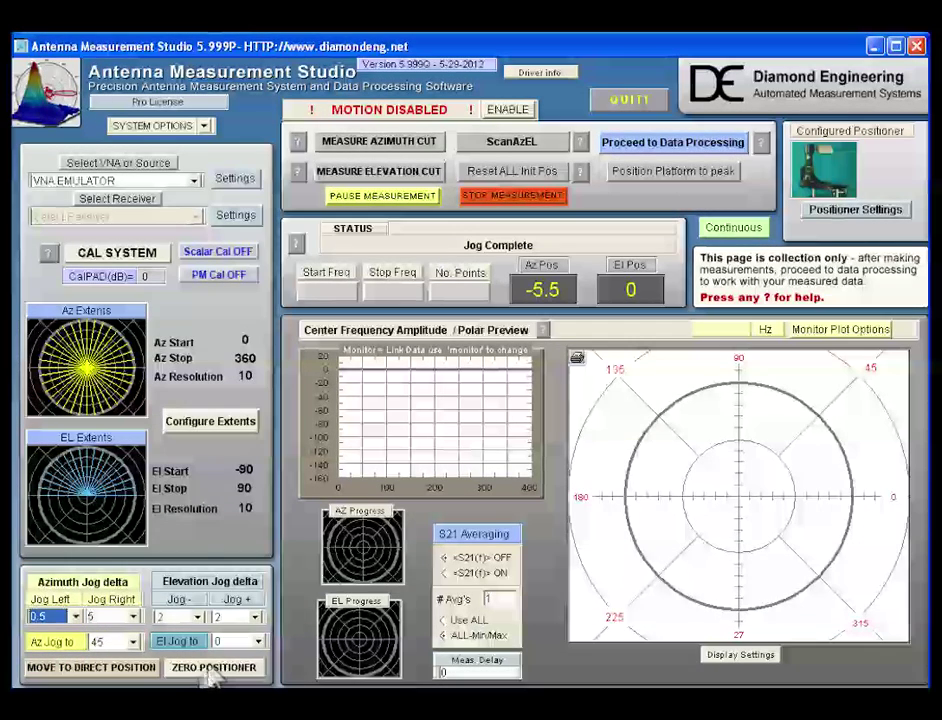
click(214, 670)
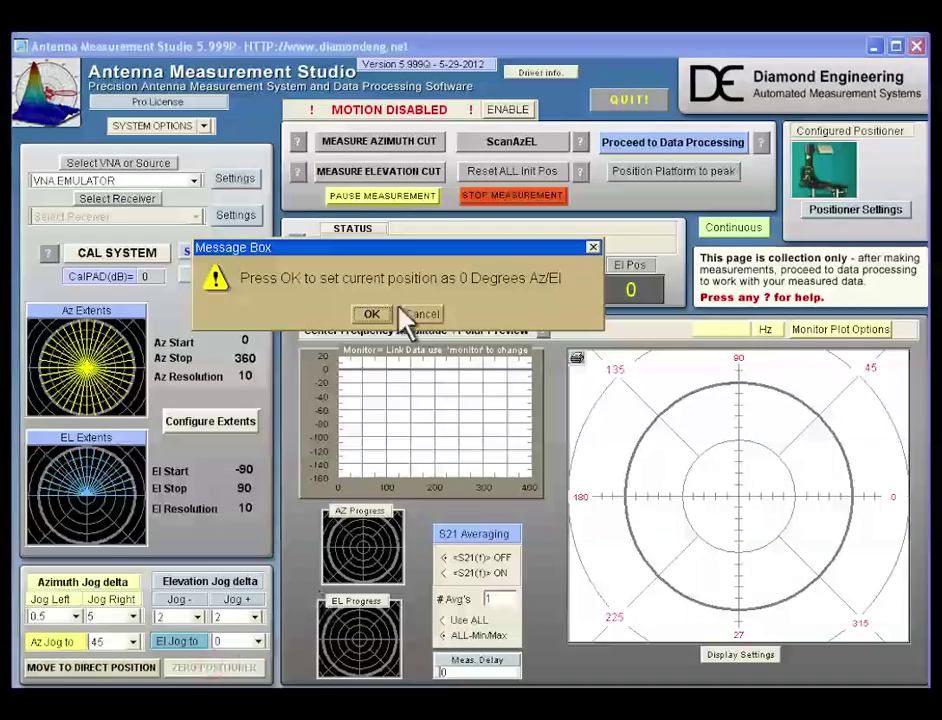
click(369, 314)
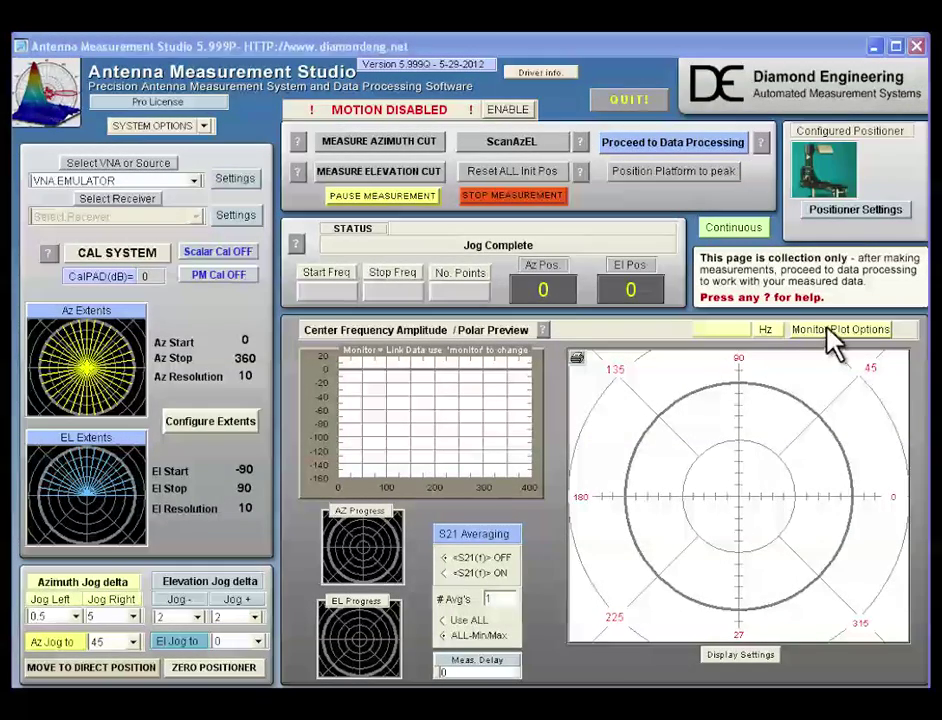
click(838, 333)
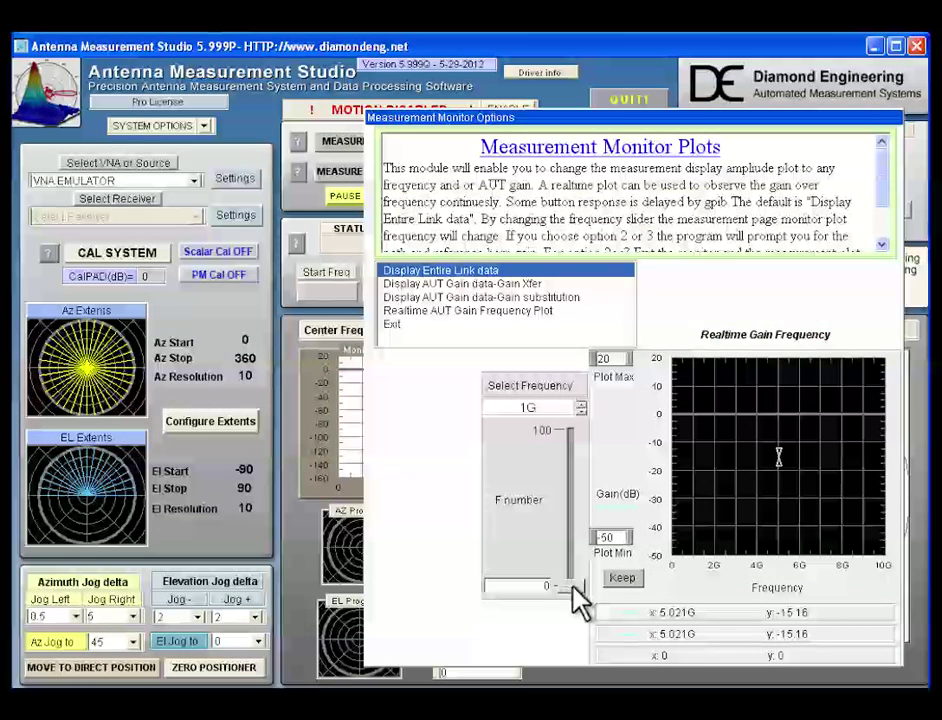
mouse_move(574, 585)
mouse_down()
mouse_move(575, 512)
mouse_move(575, 592)
mouse_up()
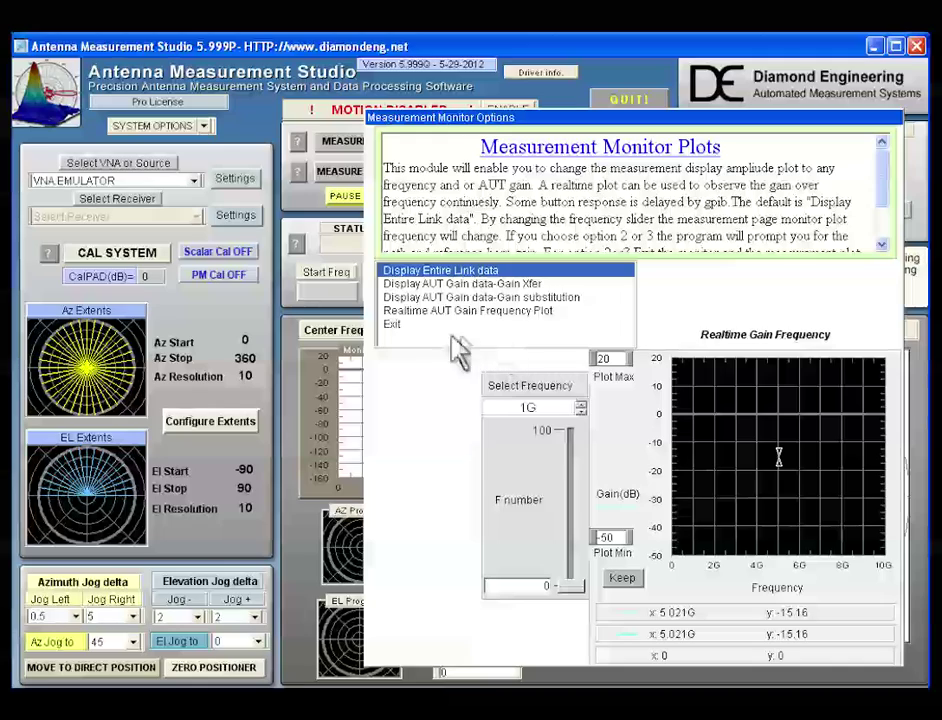
click(391, 326)
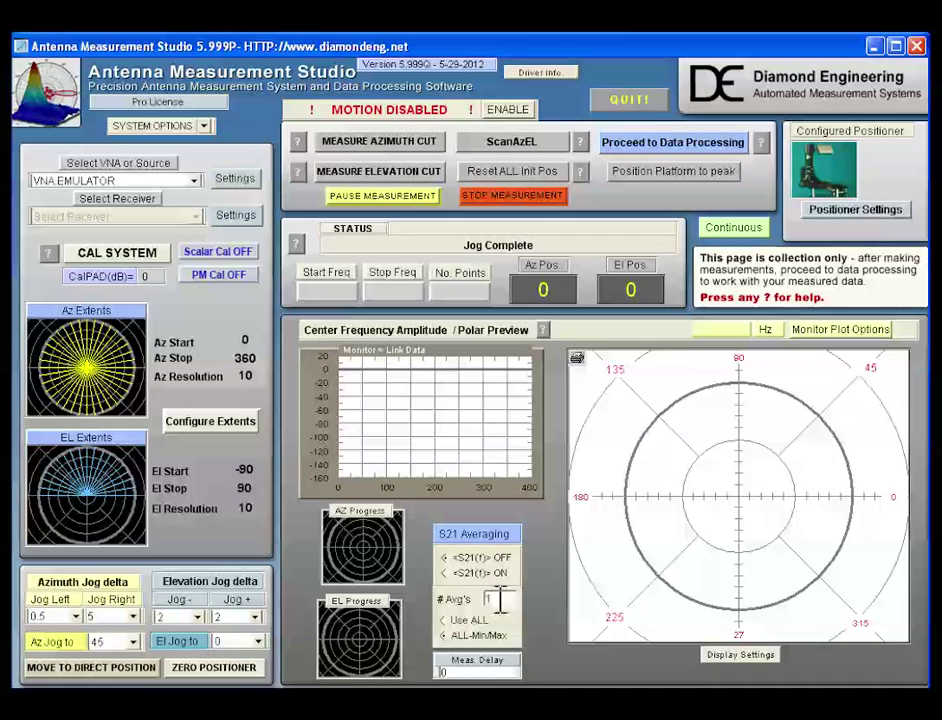
double_click(500, 599)
click(500, 599)
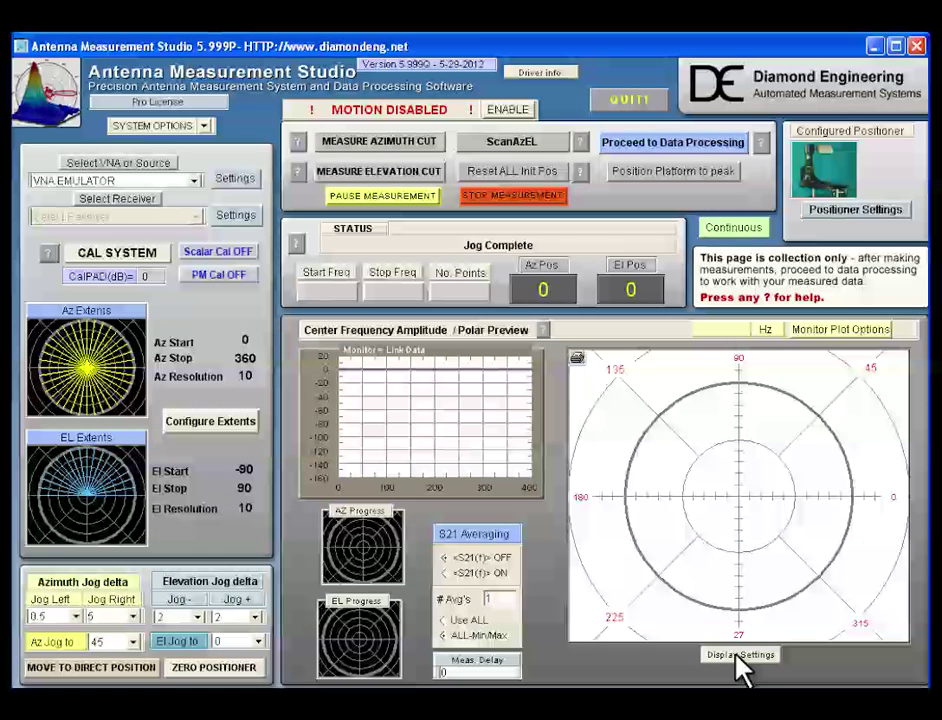
Step: Save the polar plot display settings with 0 offsets, then run the azimuth cut measurement
click(748, 657)
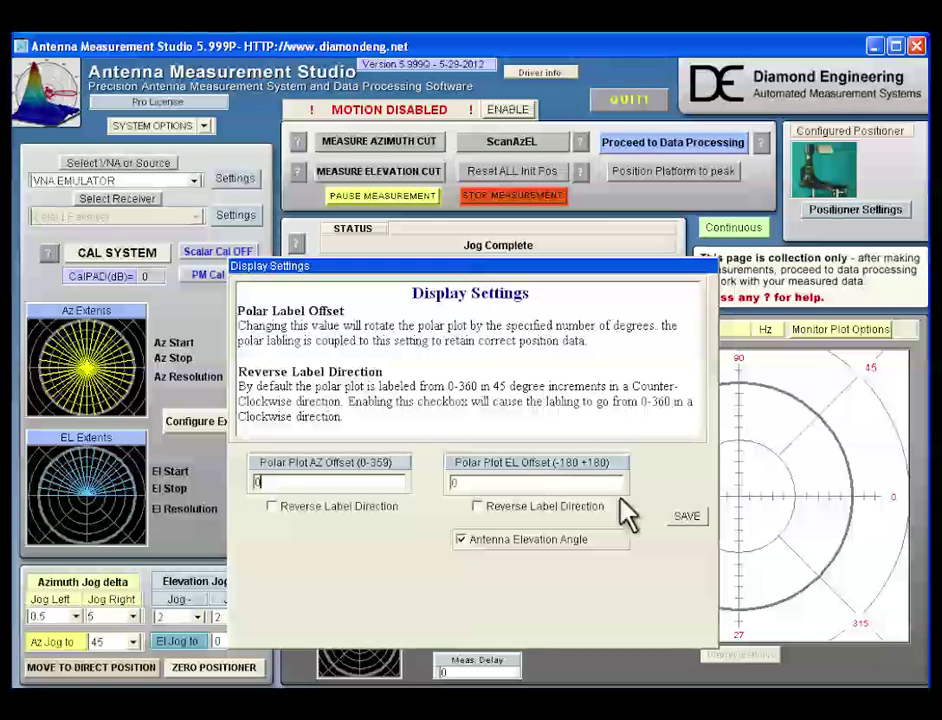
click(690, 520)
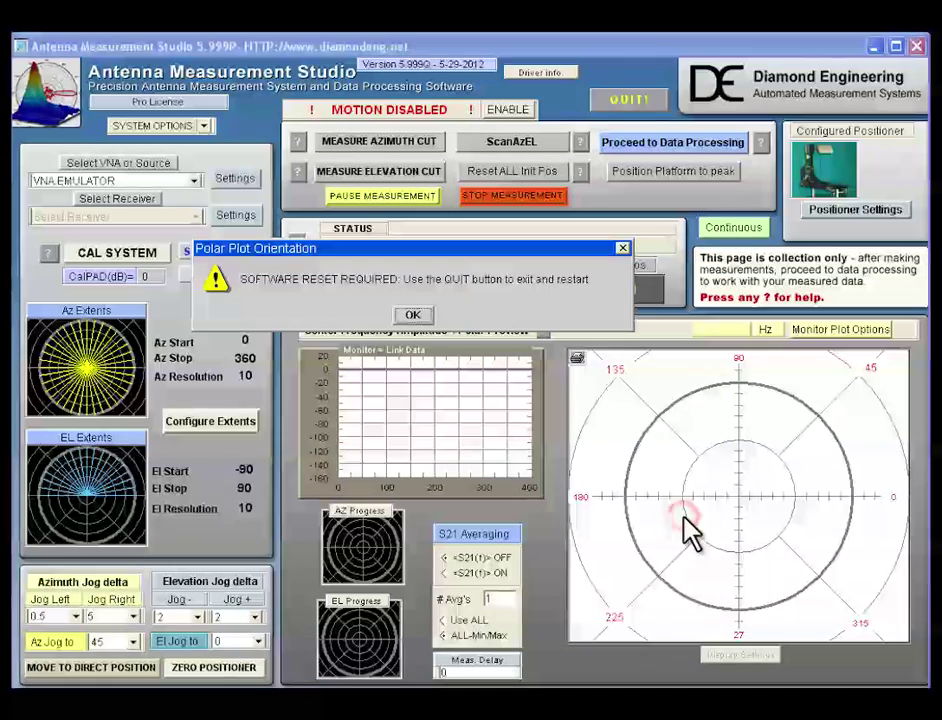
click(413, 314)
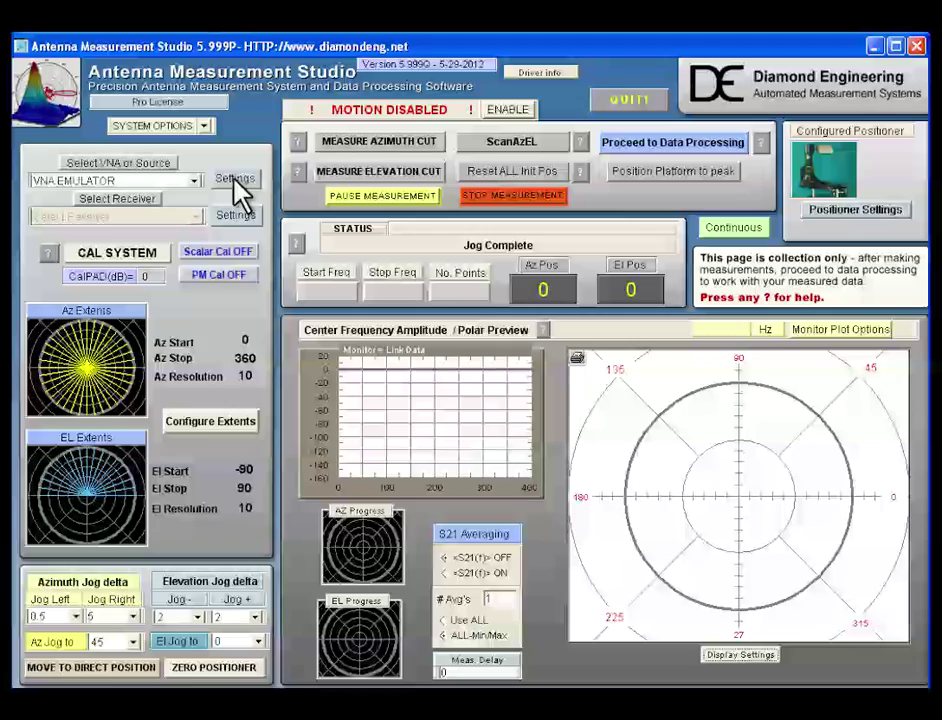
click(389, 143)
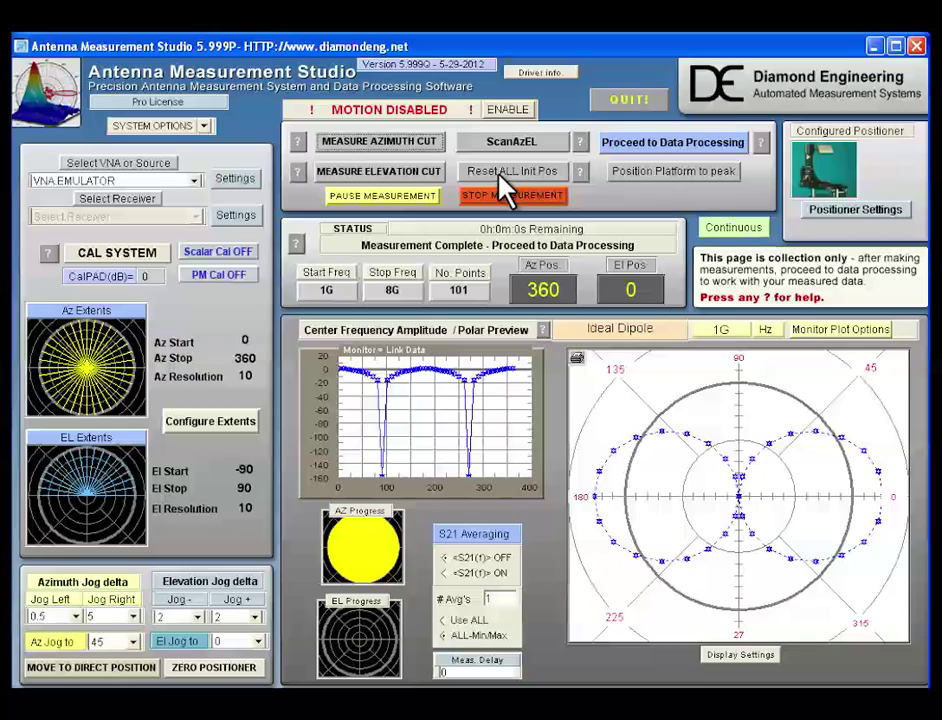
Step: Choose Reset ALL Init Pos to clear collected data and return the positioner to 0,0
click(499, 172)
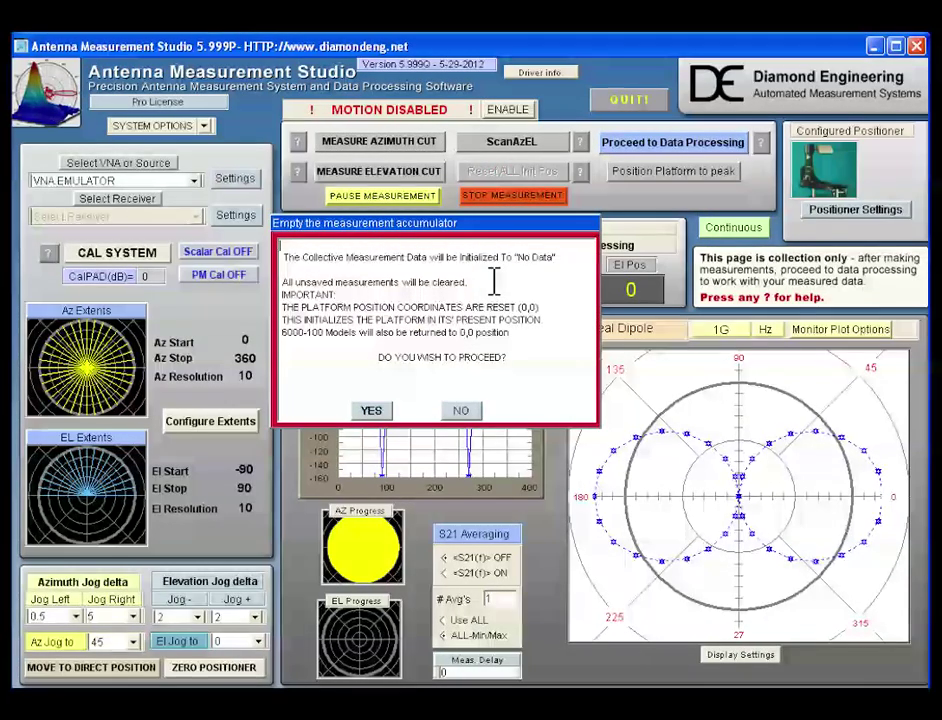
Step: Answer YES to empty the measurement accumulator, leaving the positioner at 0,0
click(373, 412)
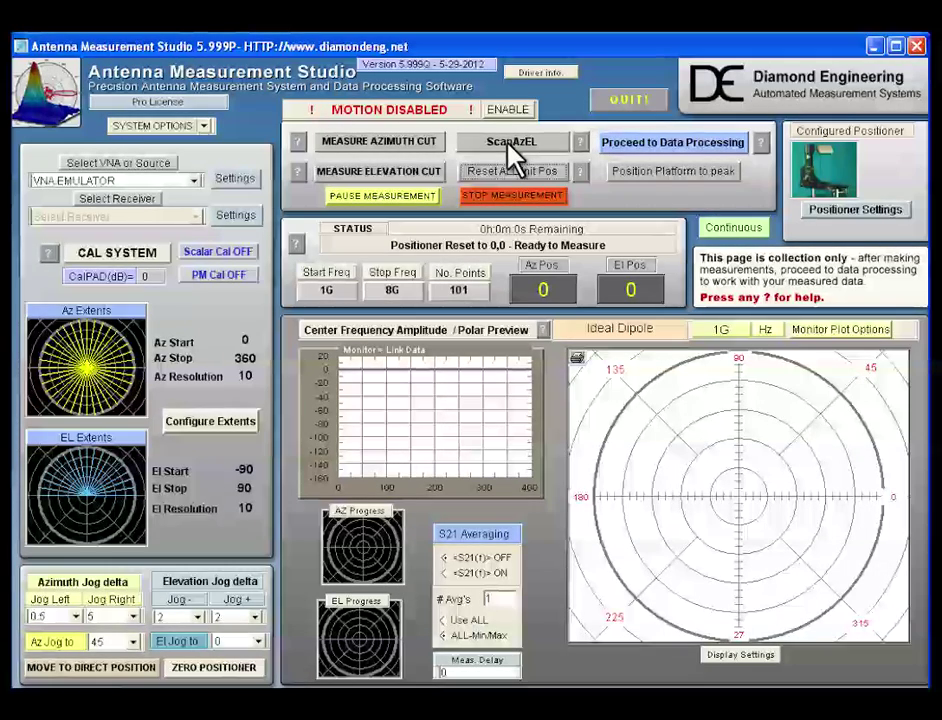
Step: Run the ScanAzEL dipole scan to Az 360 and El 90, then open the data processing page
click(512, 152)
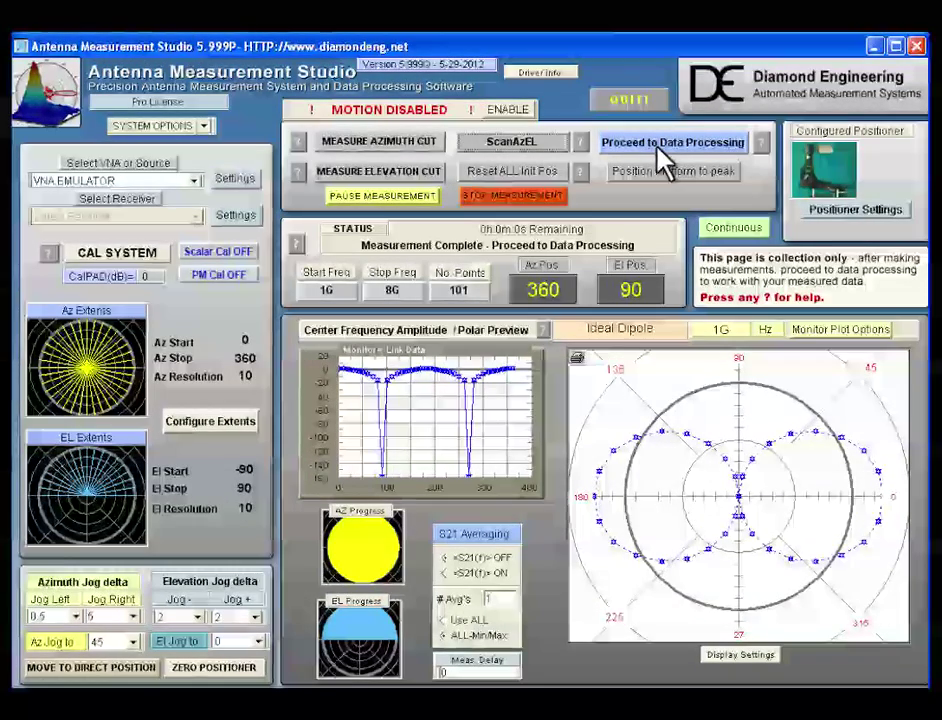
click(660, 145)
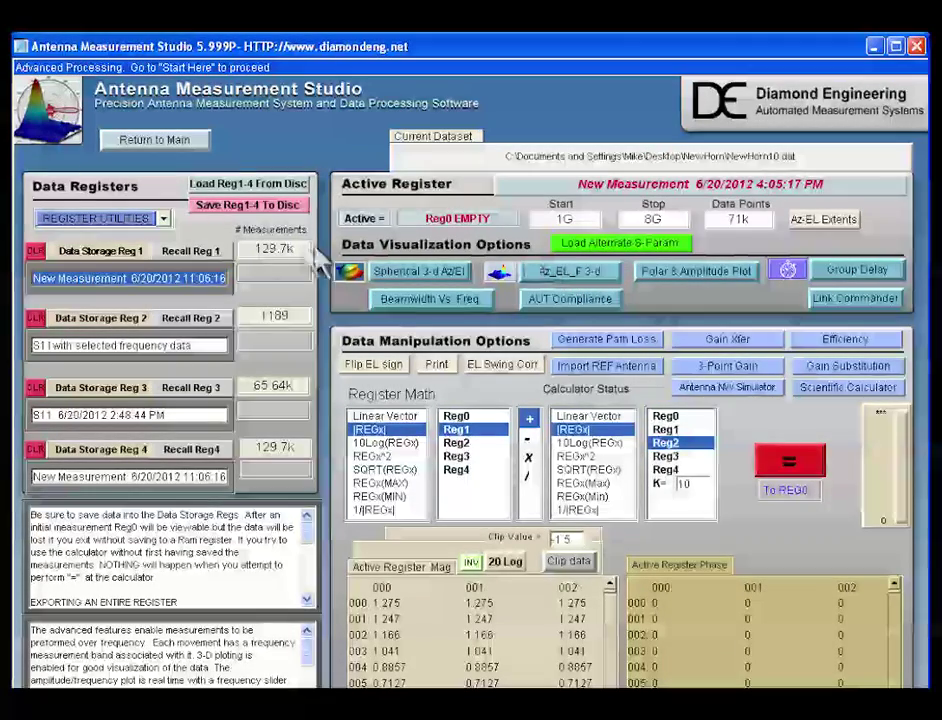
Step: Store the 71k-point Az-El measurement in data Register 1 and review its Az/El extents
click(120, 252)
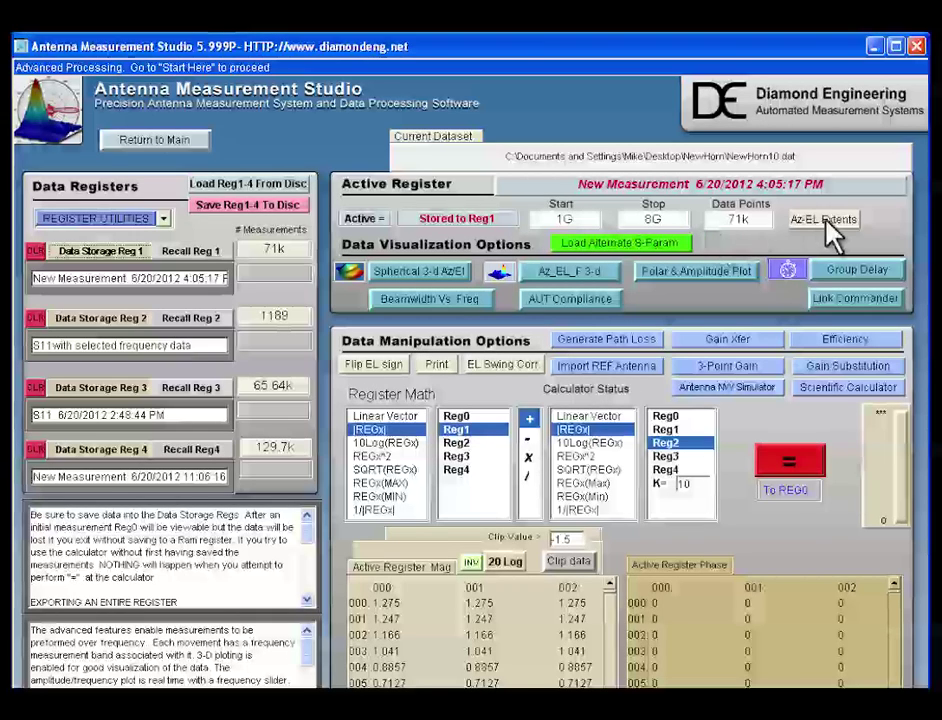
click(827, 222)
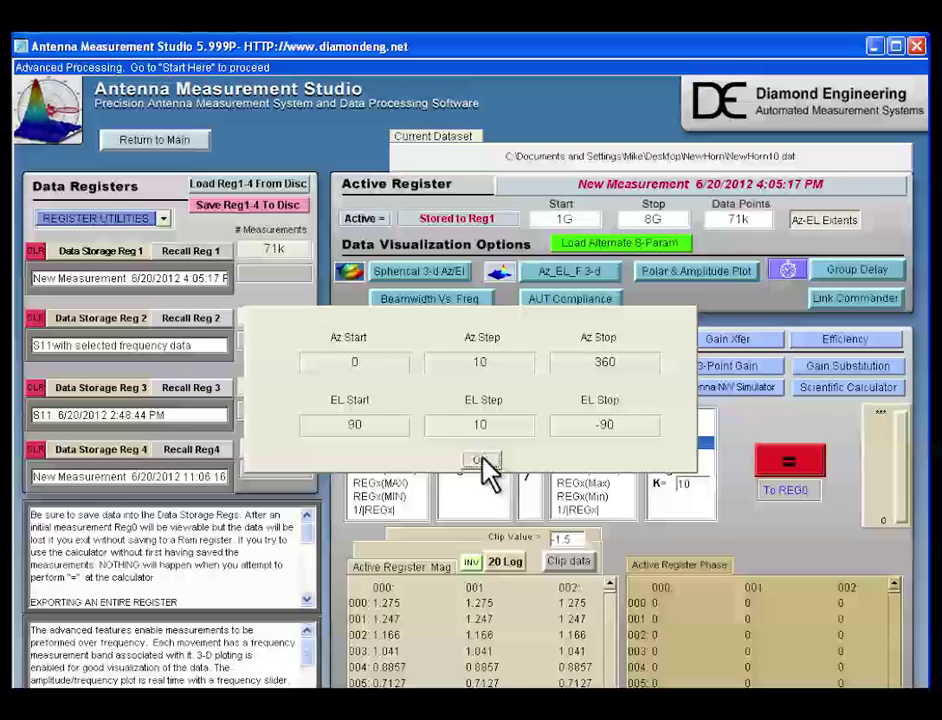
click(481, 460)
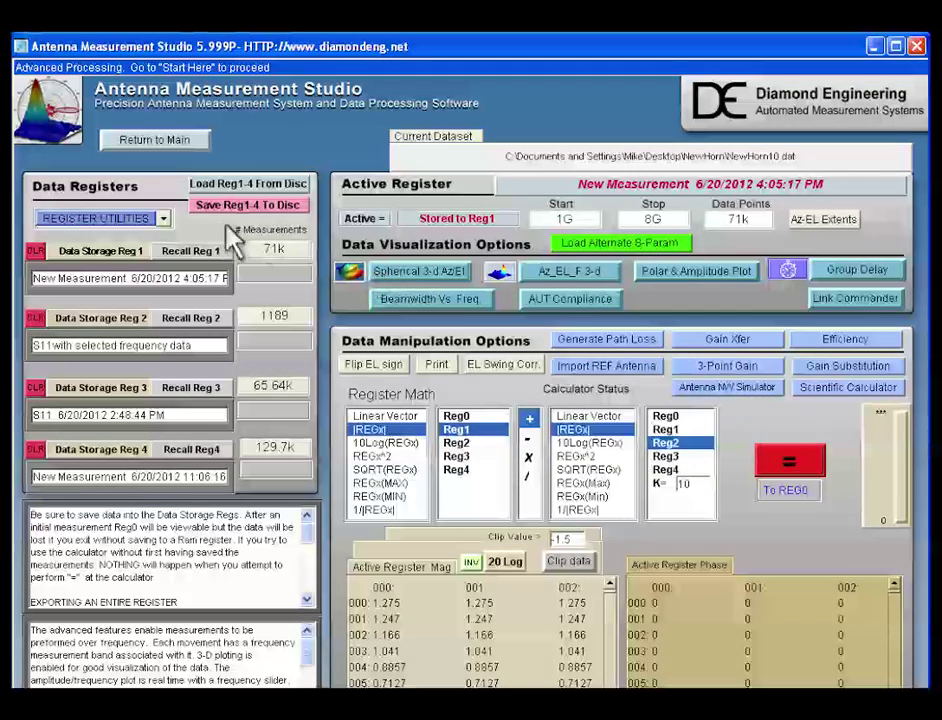
click(163, 218)
scroll(140, 280, up, 1)
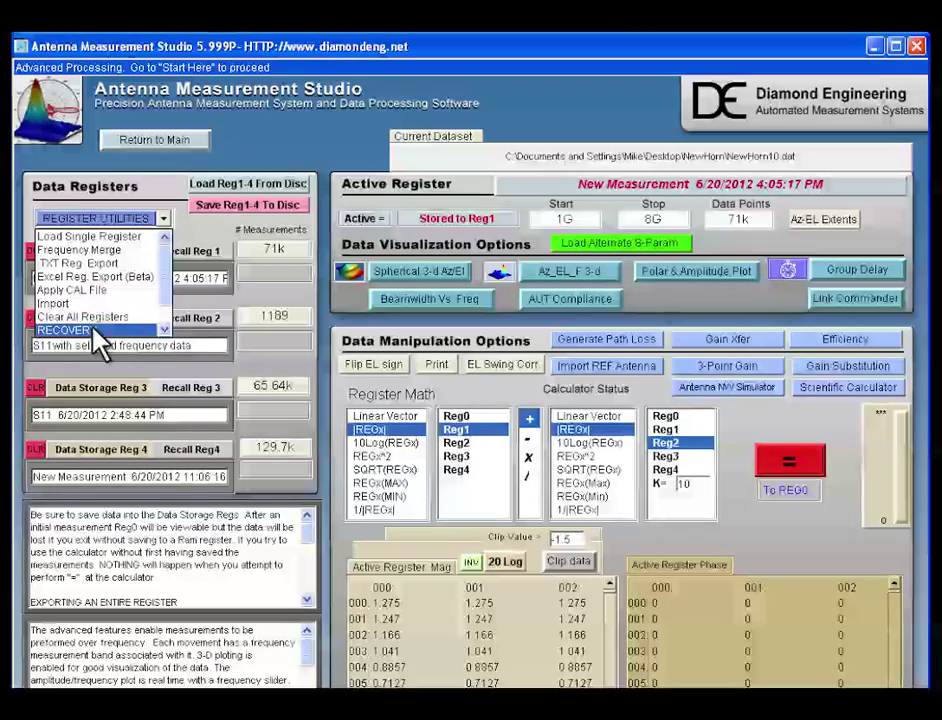
click(155, 190)
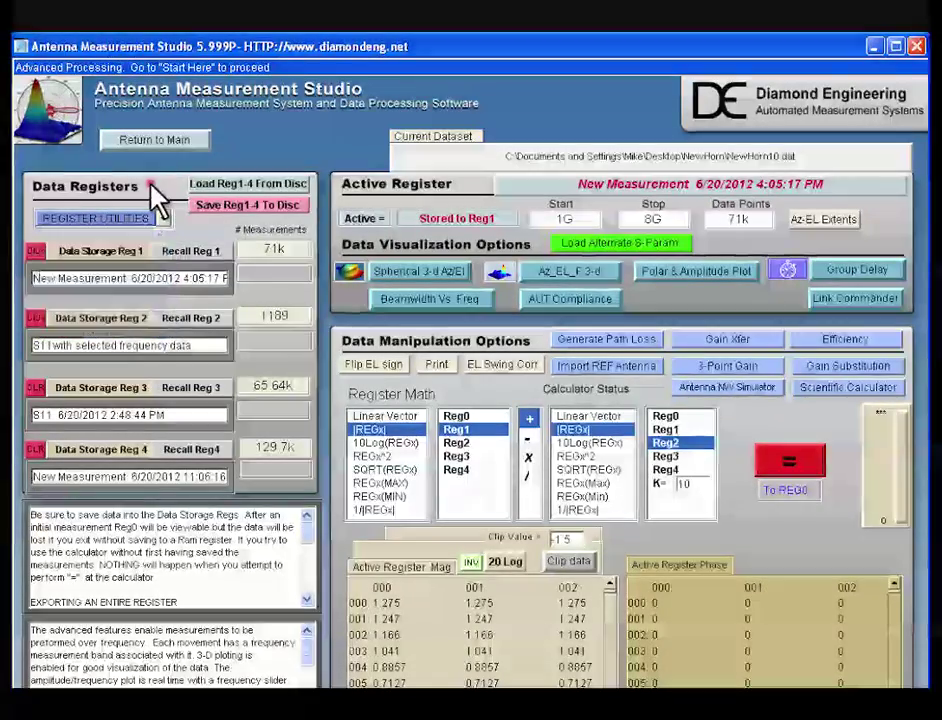